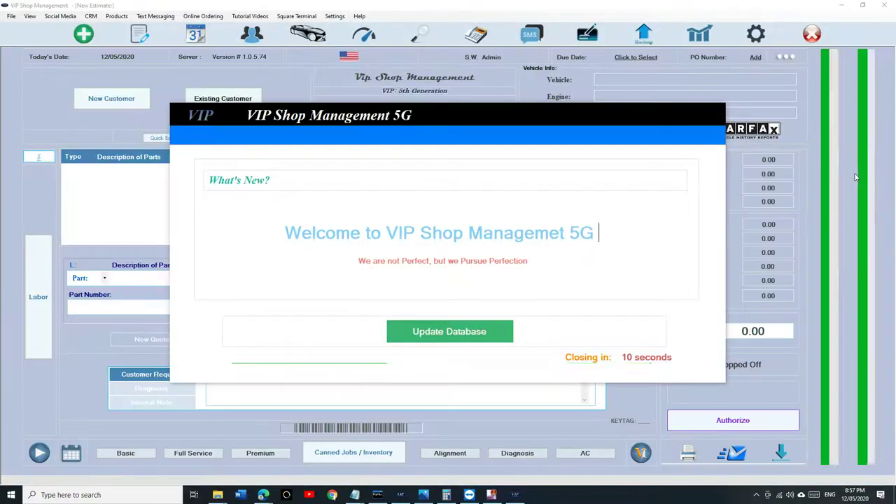
Step: Install the database update from the What's New window, restarting at version 1.0.5.74 on a New Estimate
{"action": "left_click", "coordinate": [497, 330]}
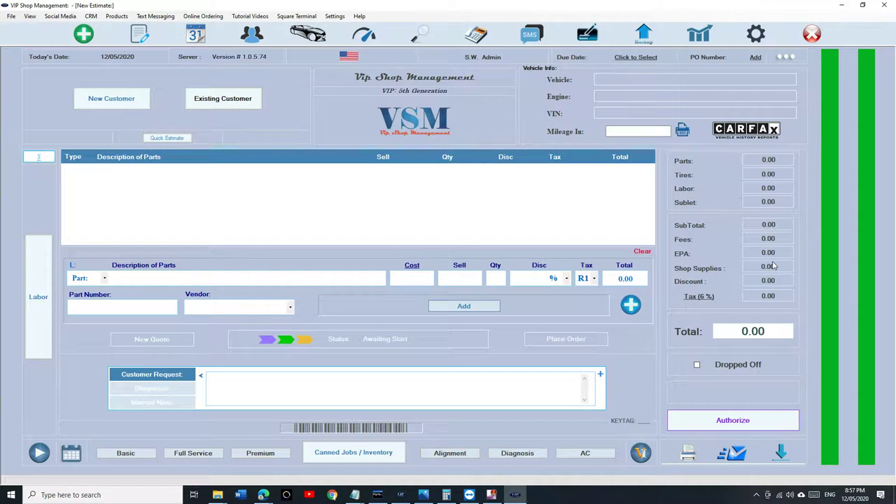
Step: Save the Self CheckIn Terms under Terms & Conditions in General Settings, then close settings
{"action": "left_click", "coordinate": [757, 36]}
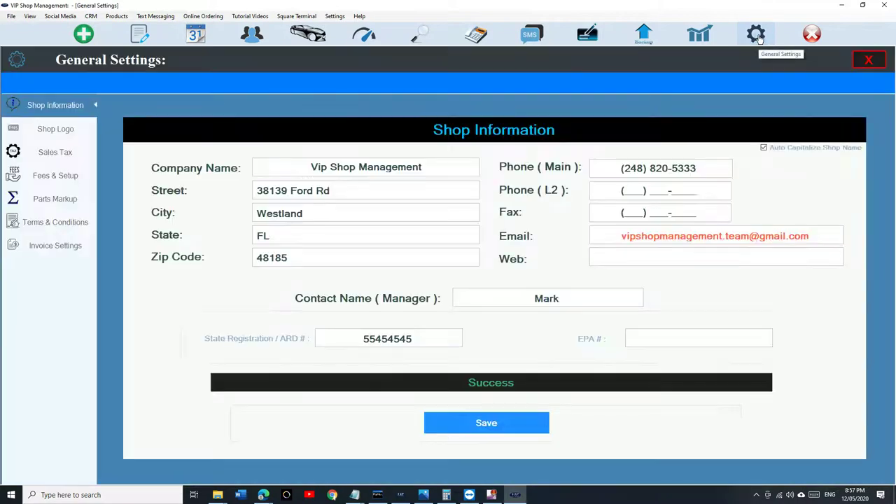
{"action": "left_click", "coordinate": [53, 222]}
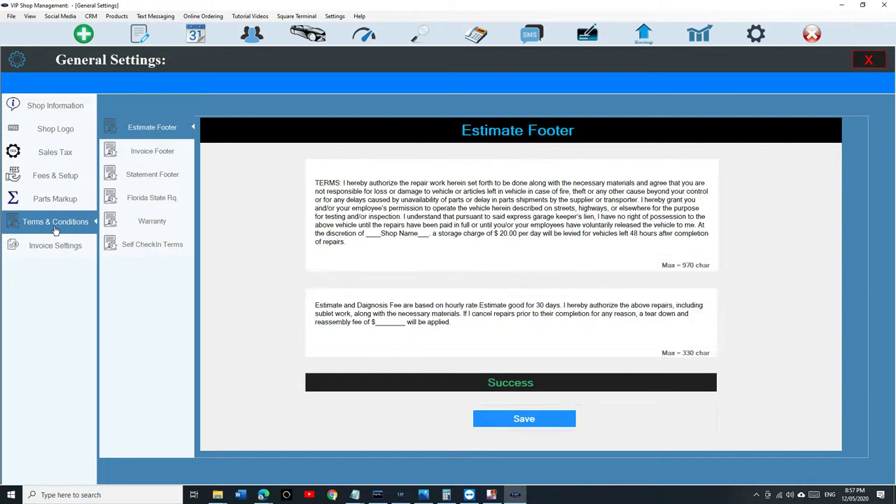
{"action": "left_click", "coordinate": [159, 253]}
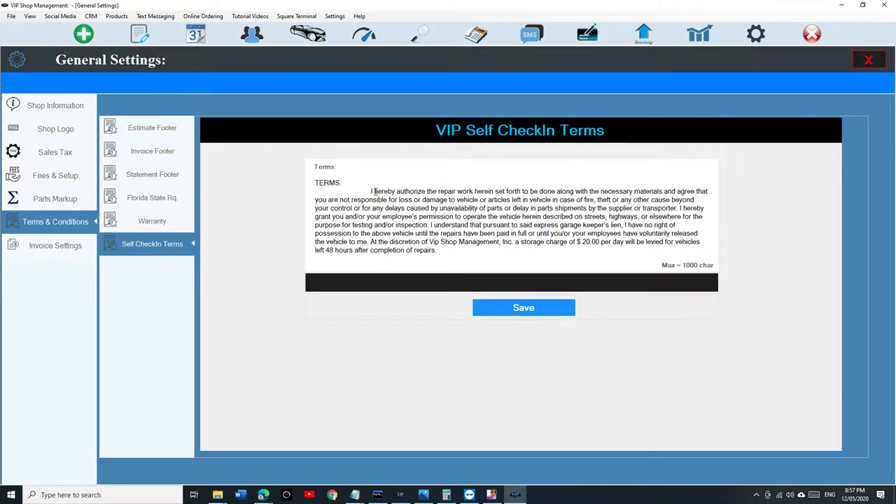
{"action": "left_click", "coordinate": [494, 301]}
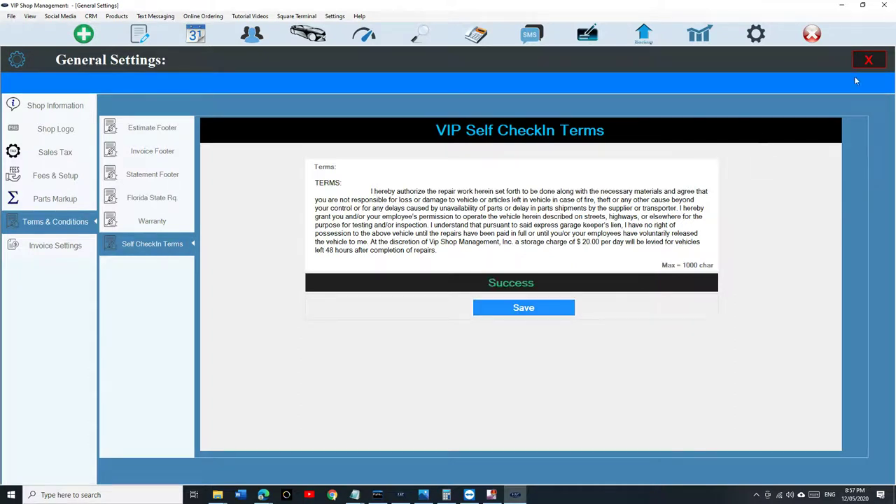
{"action": "left_click", "coordinate": [868, 61]}
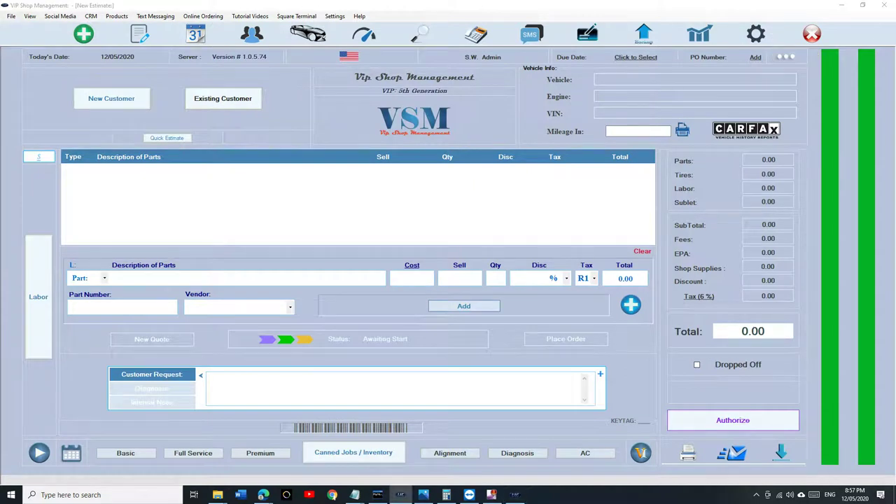
Step: Launch Self Check-In, sign in with the customer's phone number, and choose the 2018 Jeep Grand Cherokee Trackhawk
{"action": "left_click", "coordinate": [842, 5]}
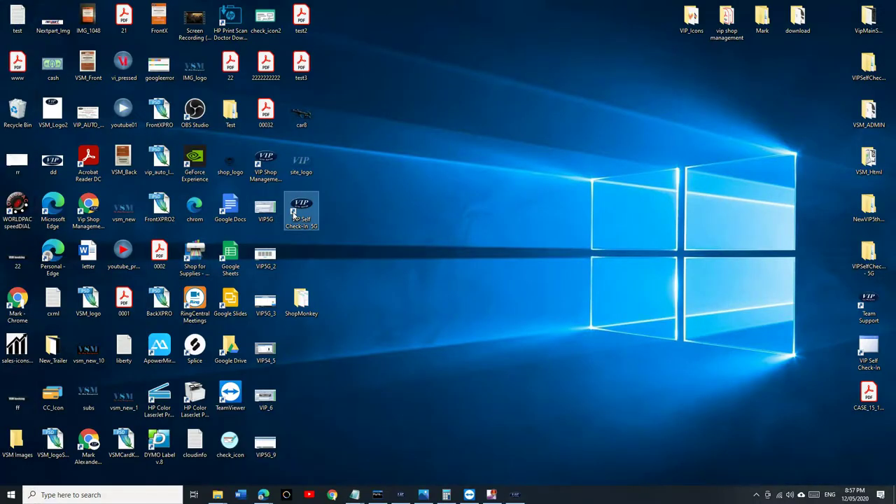
{"action": "double_click", "coordinate": [301, 210]}
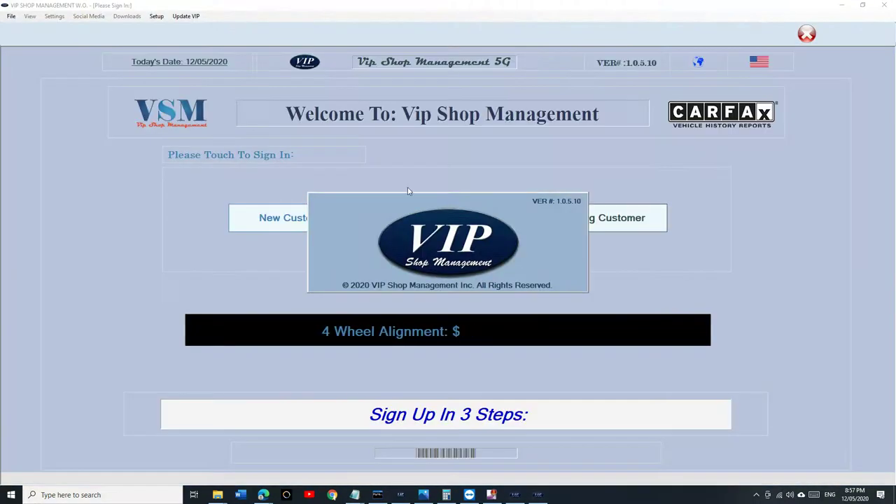
{"action": "left_click", "coordinate": [634, 216]}
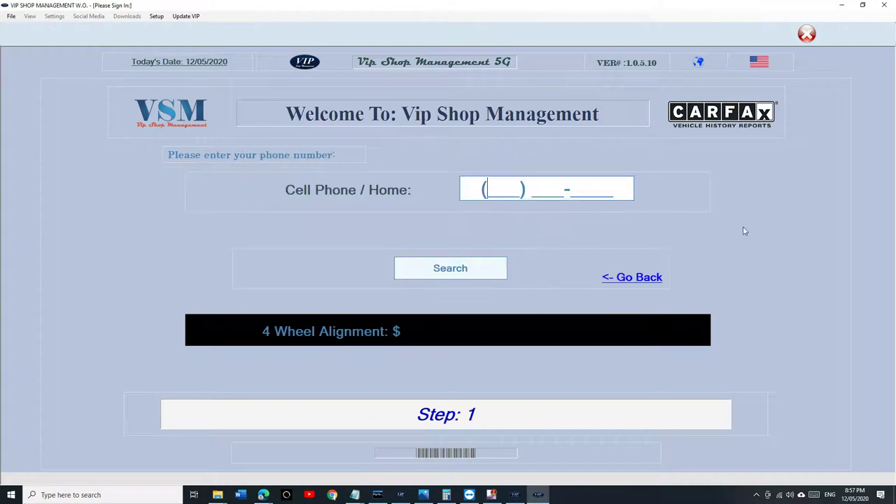
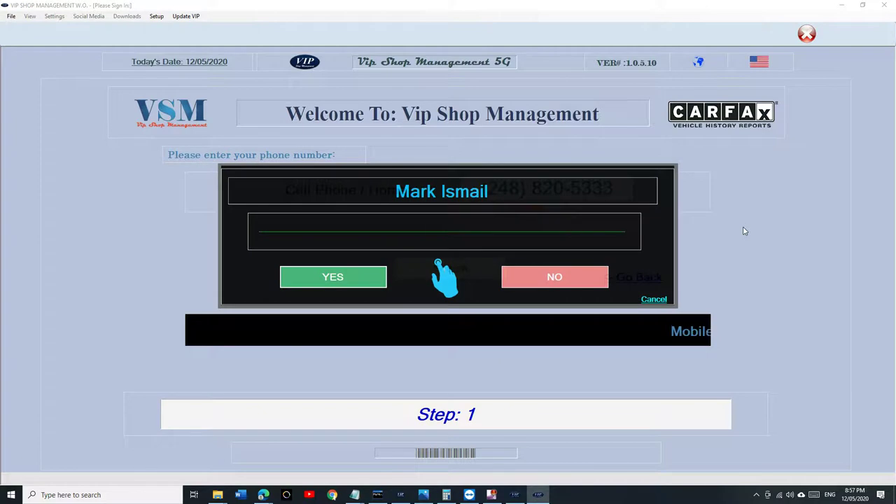
{"action": "left_click", "coordinate": [349, 279]}
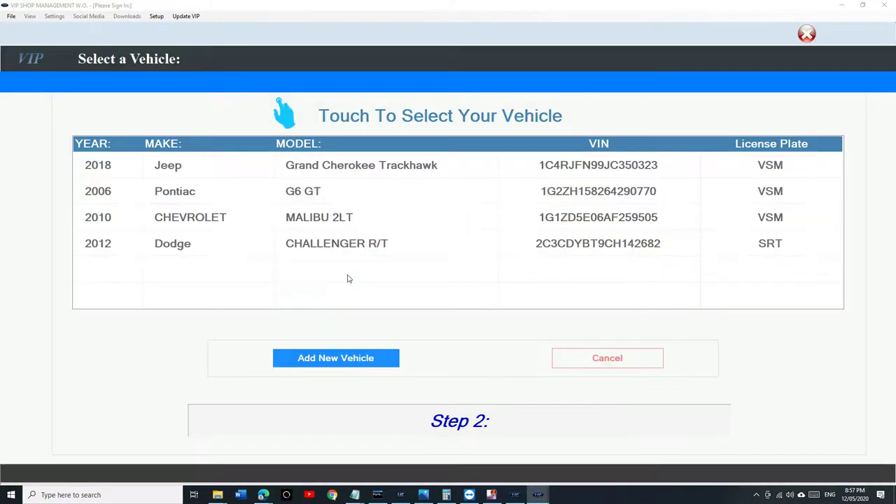
{"action": "left_click", "coordinate": [403, 173]}
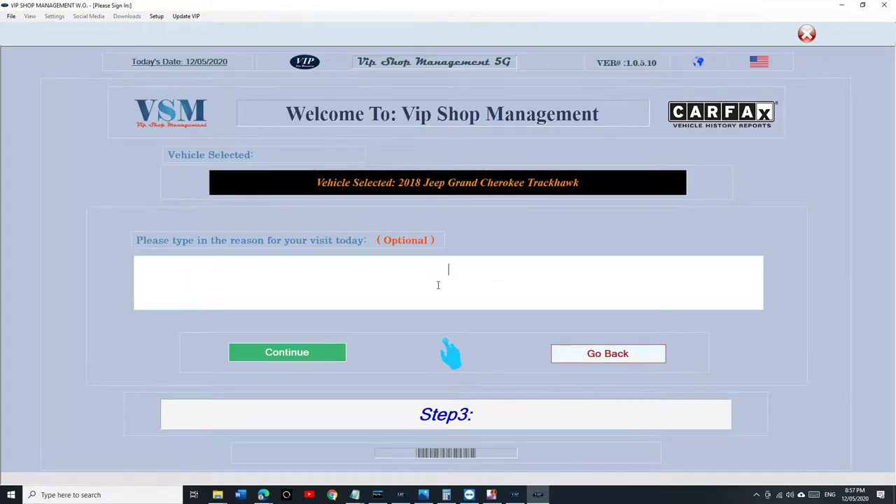
Step: Enter 'Oil change, tire rotation' as the visit reason and e-sign acceptance of the authorization terms
{"action": "type", "text": "Oil change, tir e rotation"}
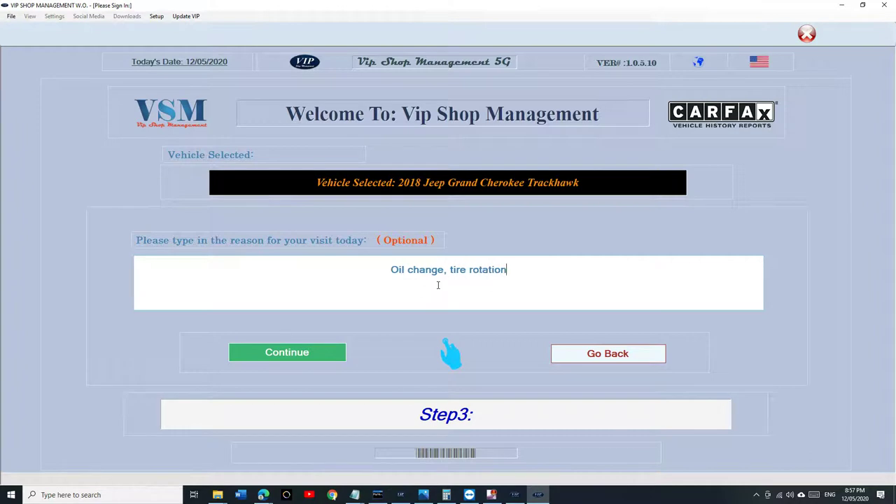
{"action": "left_click", "coordinate": [338, 352]}
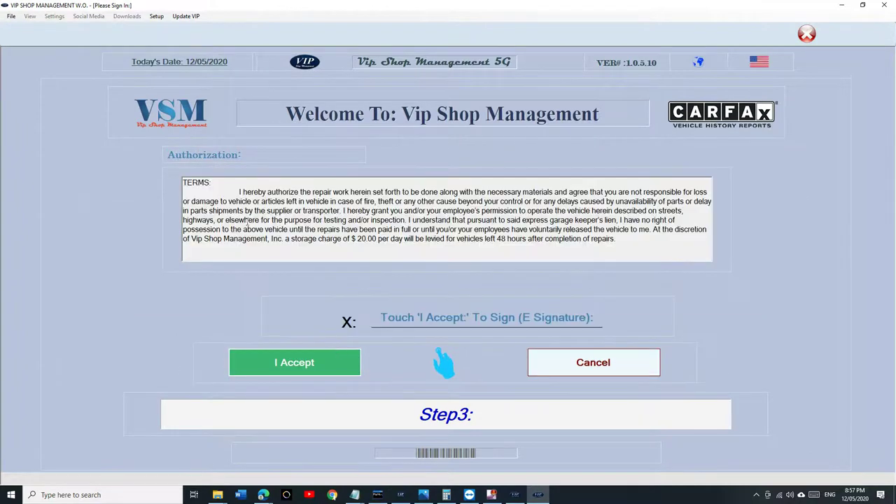
{"action": "left_click_drag", "start_coordinate": [212, 181], "coordinate": [619, 250]}
{"action": "left_click", "coordinate": [618, 250]}
{"action": "left_click", "coordinate": [302, 371]}
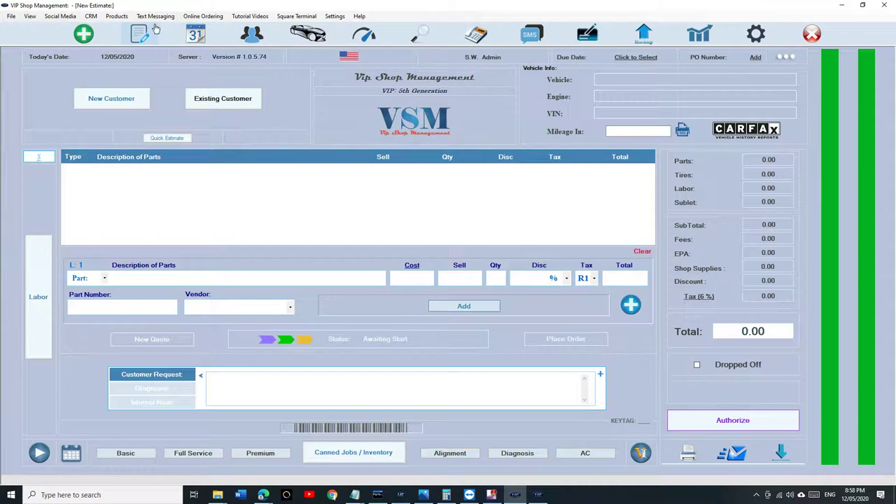
Step: Open the Jeep's estimate 00012017 from WorkFlow and add the Basic Synthetic Blend oil change at 17.95
{"action": "left_click", "coordinate": [150, 34]}
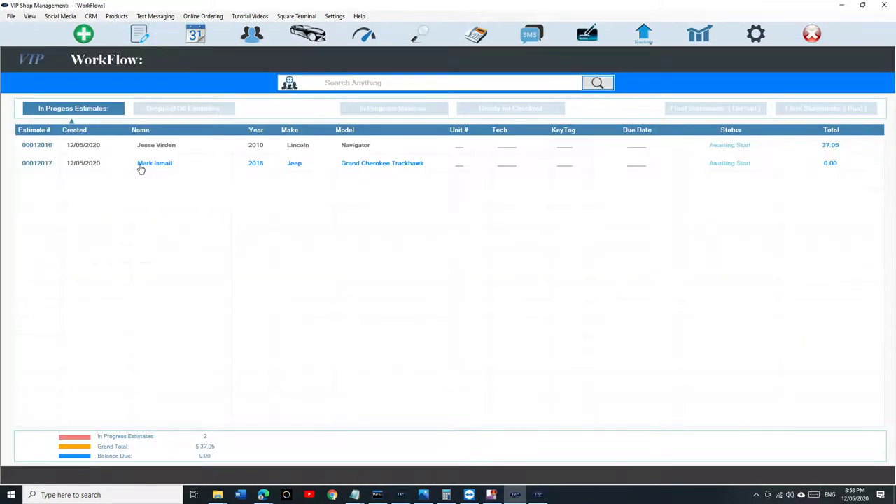
{"action": "double_click", "coordinate": [693, 168]}
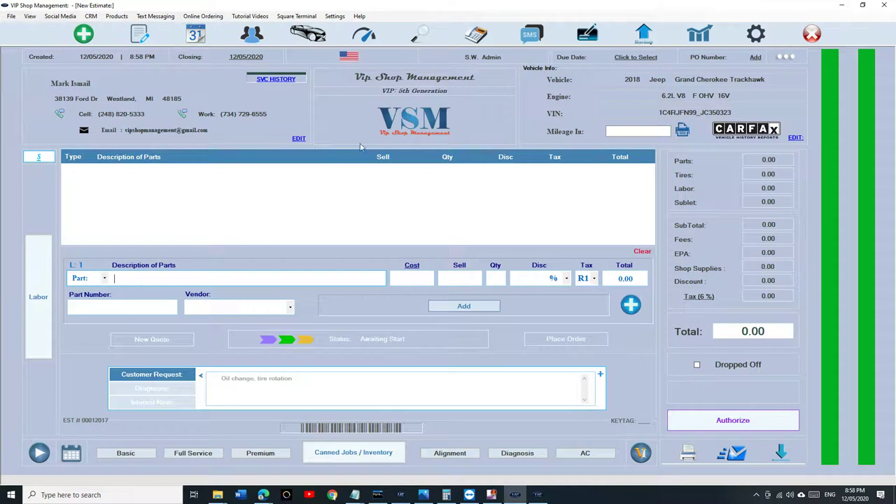
{"action": "left_click", "coordinate": [138, 454]}
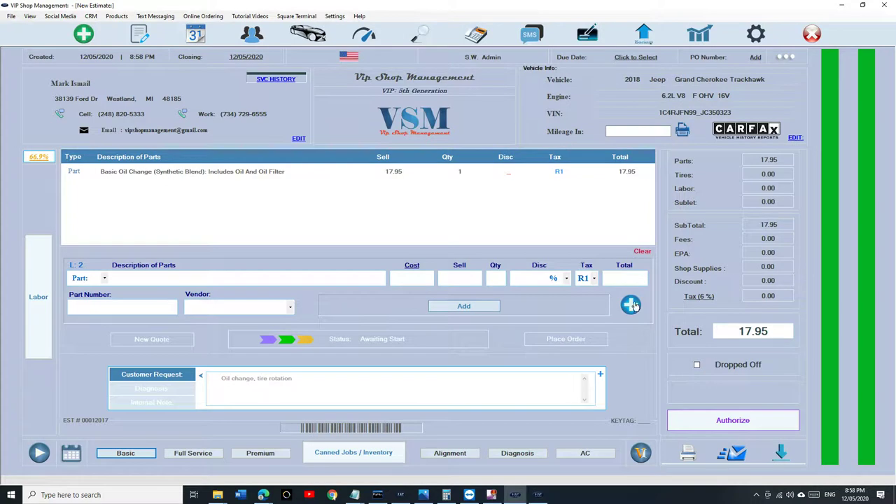
Step: Add four 225/60R16 Firestone All Season tires from TireHub to the estimate
{"action": "left_click", "coordinate": [630, 305]}
{"action": "left_click", "coordinate": [603, 233]}
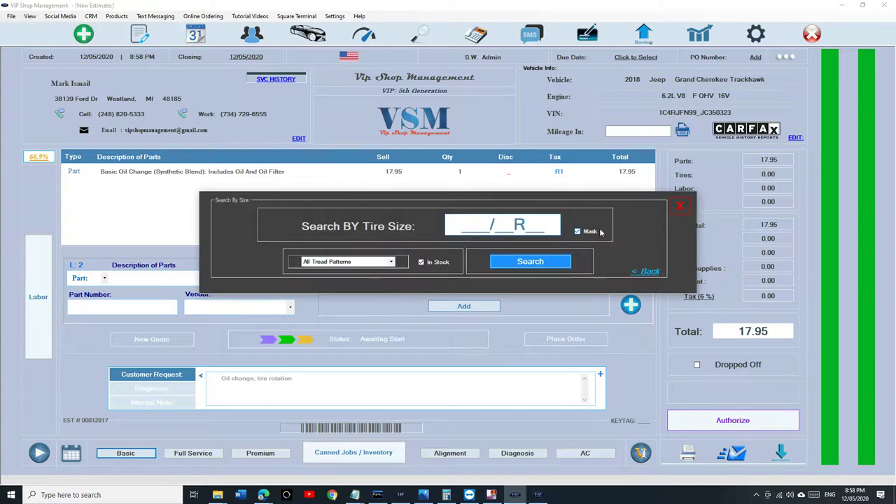
{"action": "type", "text": "225/60R16"}
{"action": "key", "text": "Return"}
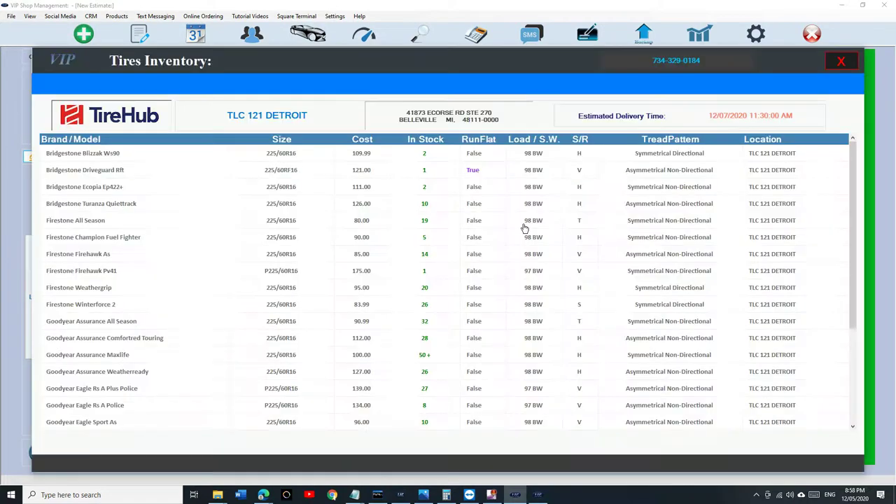
{"action": "left_click", "coordinate": [455, 223]}
{"action": "left_click", "coordinate": [455, 223]}
{"action": "left_click", "coordinate": [372, 352]}
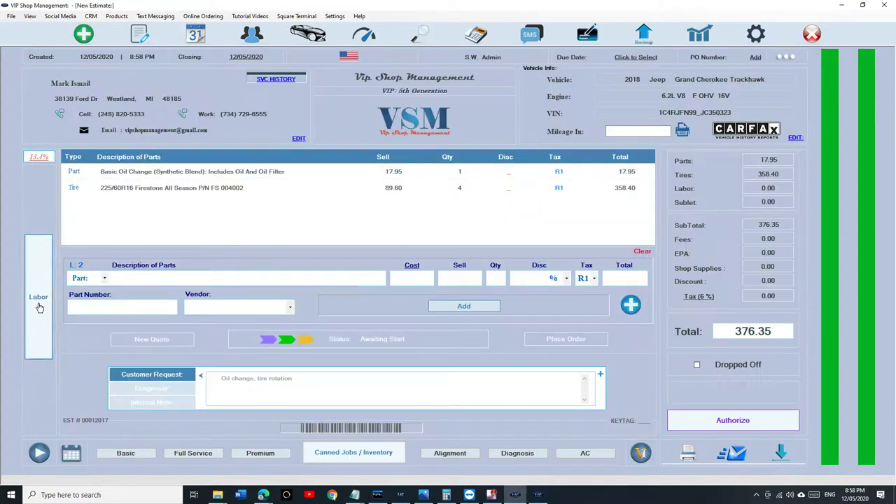
Step: Add Tires : Mount And Balance labor at 100.00, bringing the total to 476.35
{"action": "left_click", "coordinate": [37, 301]}
{"action": "type", "text": "tire"}
{"action": "key", "text": "Down"}
{"action": "key", "text": "Return"}
{"action": "key", "text": "Return"}
{"action": "key", "text": "Return"}
{"action": "key", "text": "Return"}
{"action": "key", "text": "Return"}
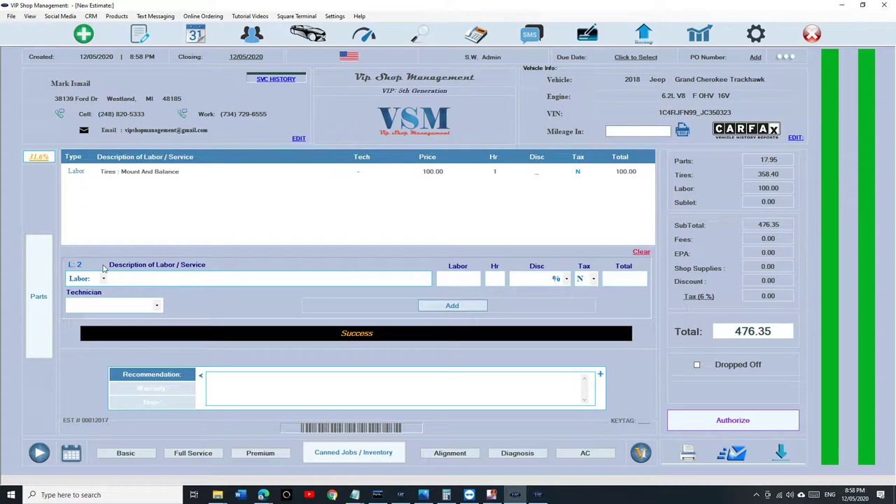
Step: Review the estimate's profitability breakdown showing $150.40 total net profit from the Parts view
{"action": "left_click", "coordinate": [39, 297]}
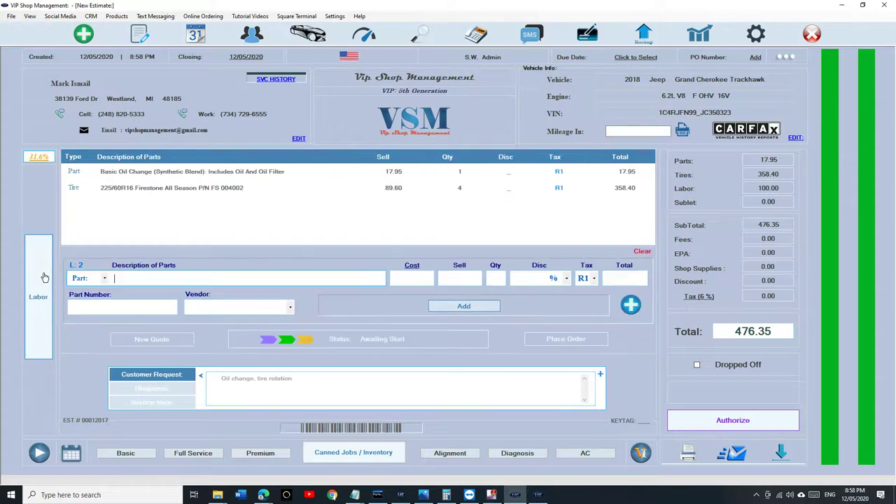
{"action": "left_click", "coordinate": [37, 158]}
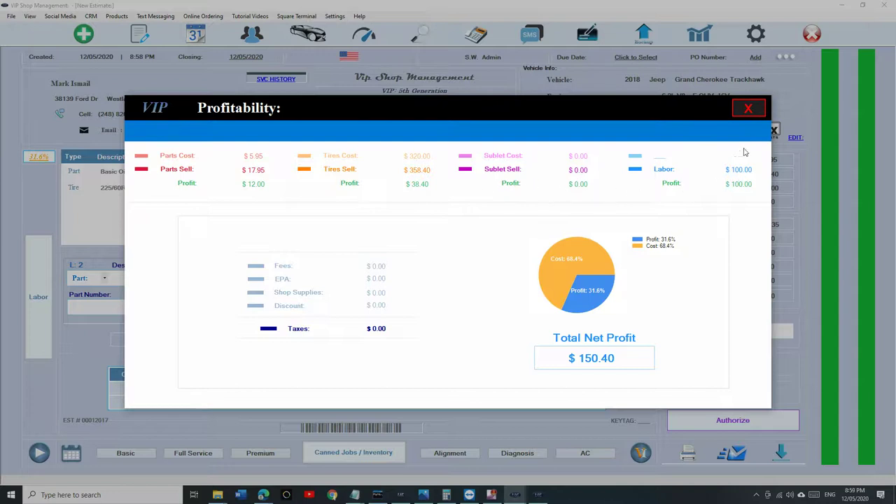
{"action": "left_click", "coordinate": [748, 109]}
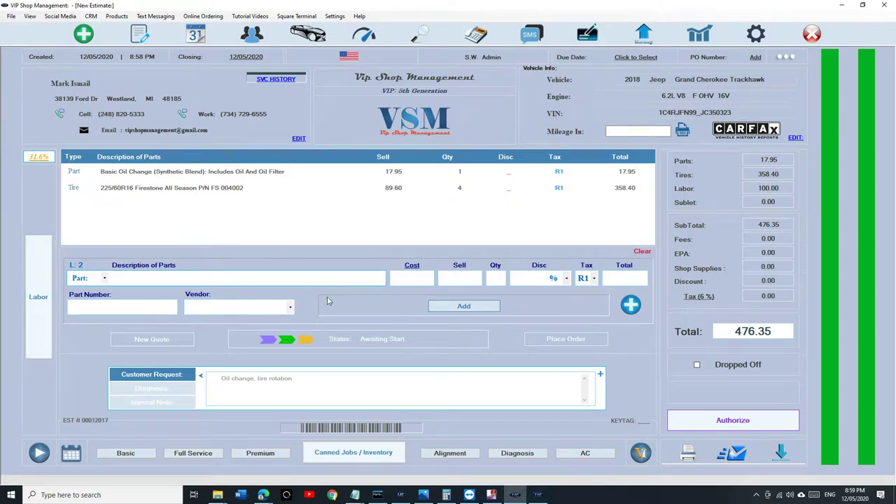
{"action": "left_click", "coordinate": [630, 305]}
Step: Find the Suspension Stabilizer Bar Link in A And Jay's Nexpart catalog and add two to the cart
{"action": "left_click", "coordinate": [529, 265]}
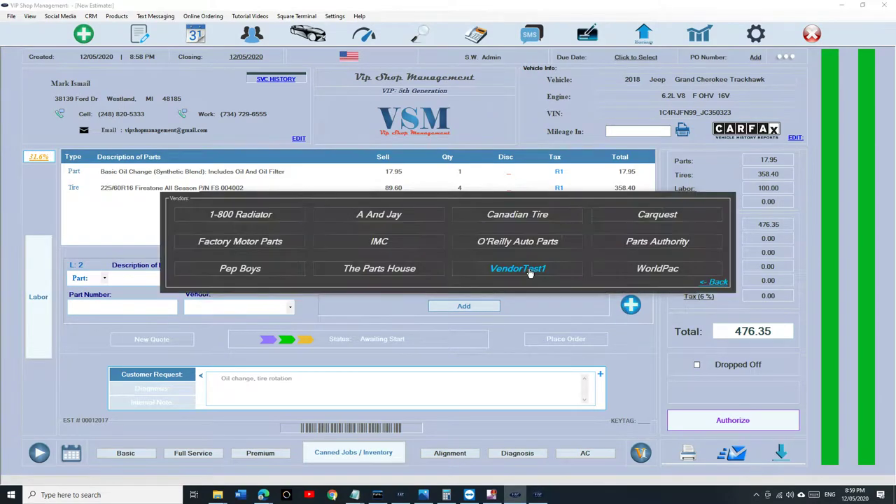
{"action": "left_click", "coordinate": [401, 223]}
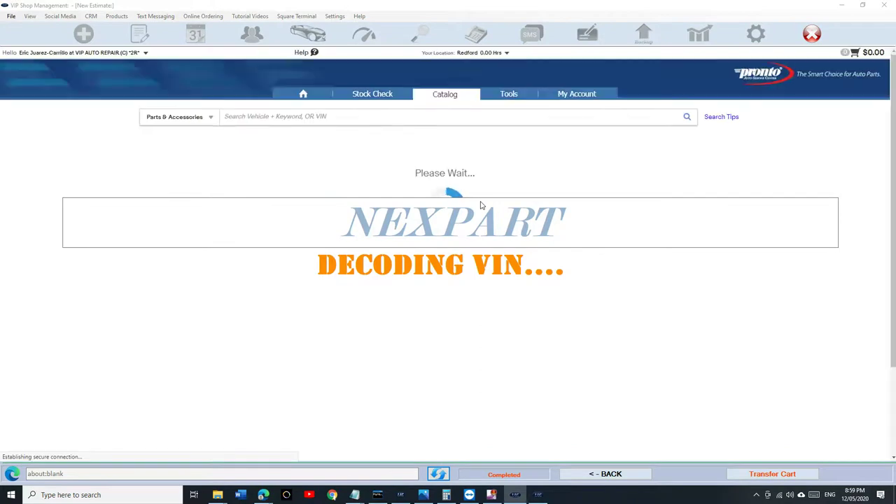
{"action": "left_click", "coordinate": [418, 120]}
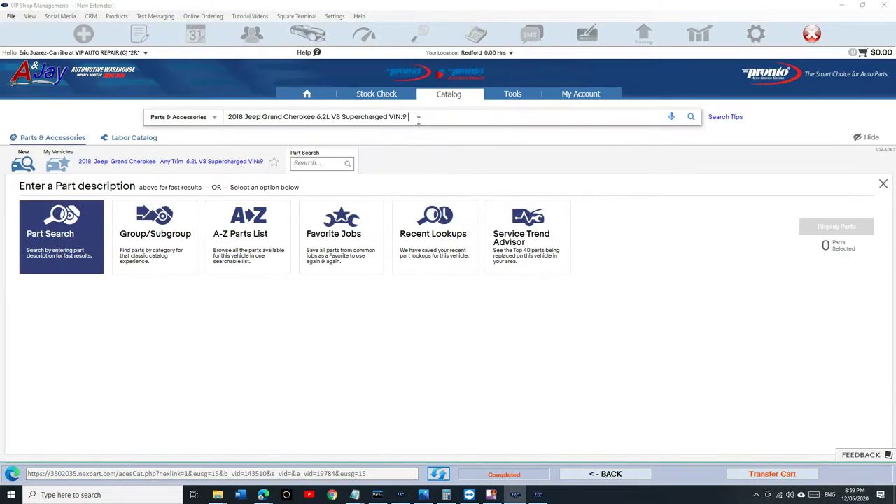
{"action": "type", "text": "star"}
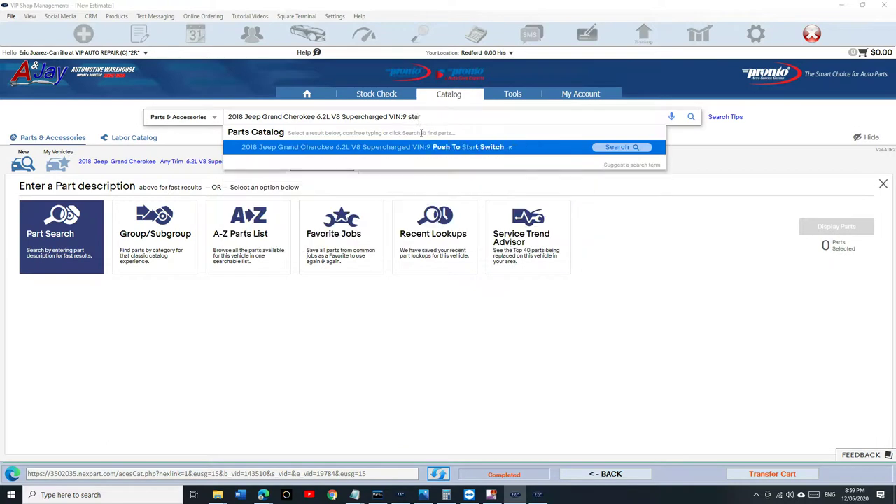
{"action": "type", "text": "ter"}
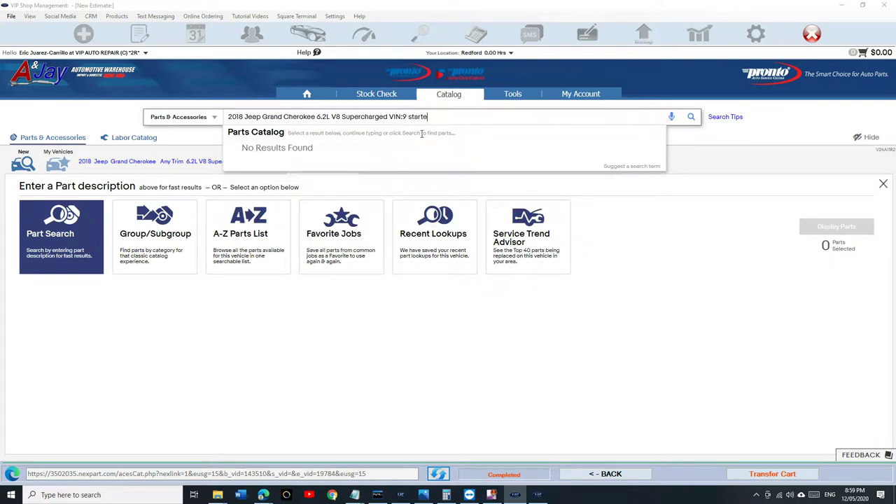
{"action": "key", "text": "BackSpace"}
{"action": "key", "text": "BackSpace"}
{"action": "key", "text": "BackSpace"}
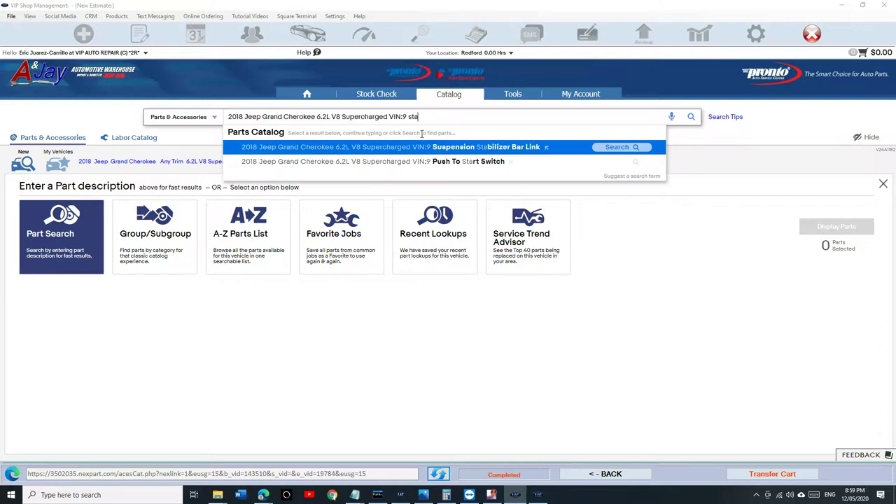
{"action": "left_click", "coordinate": [470, 151]}
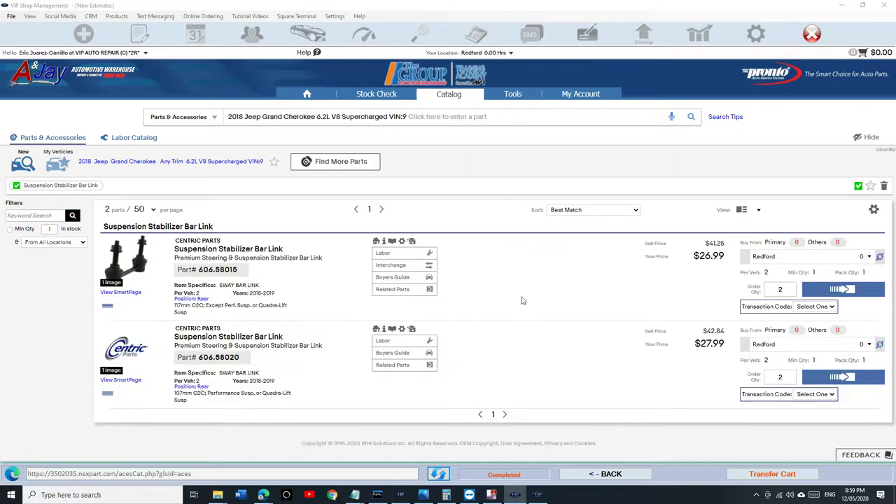
{"action": "left_click", "coordinate": [847, 291]}
Step: Add rear both-sides link replacement labor and transfer the cart into the estimate, totaling 657.33
{"action": "left_click", "coordinate": [392, 253]}
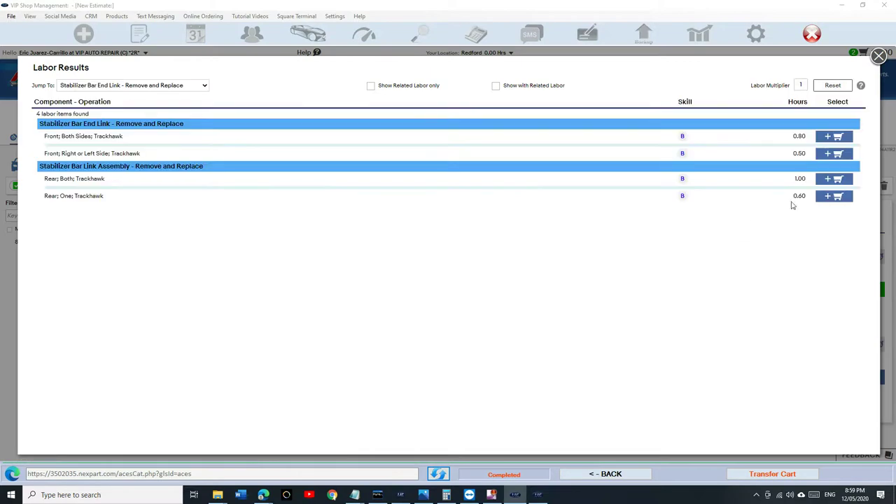
{"action": "left_click", "coordinate": [837, 183]}
{"action": "left_click", "coordinate": [878, 55]}
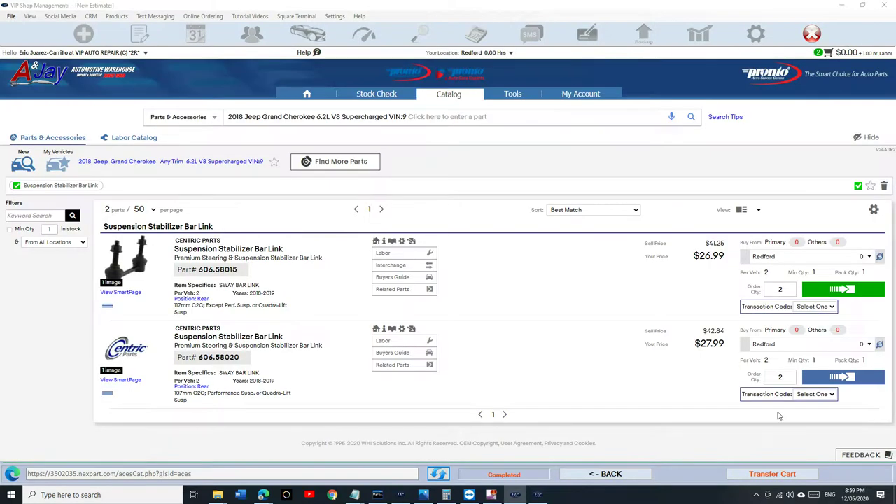
{"action": "left_click", "coordinate": [771, 474]}
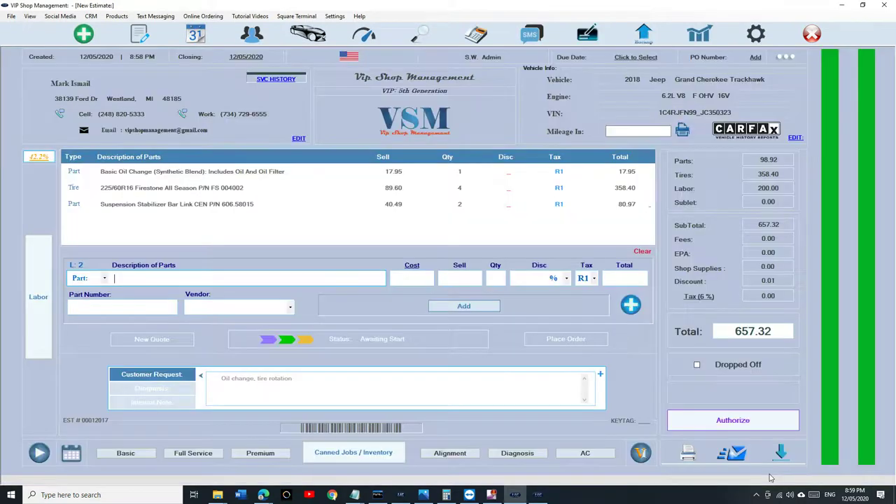
{"action": "left_click", "coordinate": [255, 205]}
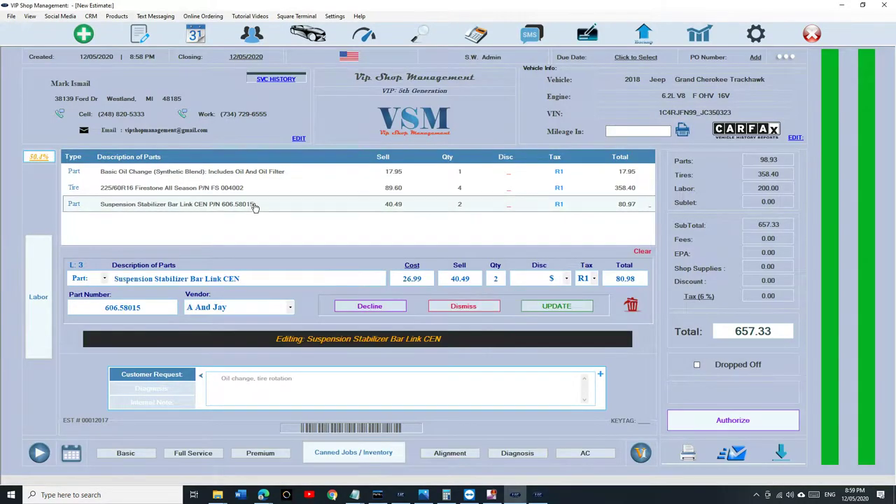
Step: Cancel the link line edit and check profitability: $277.39 total net profit (42.2%)
{"action": "left_click", "coordinate": [465, 306]}
{"action": "left_click", "coordinate": [38, 296]}
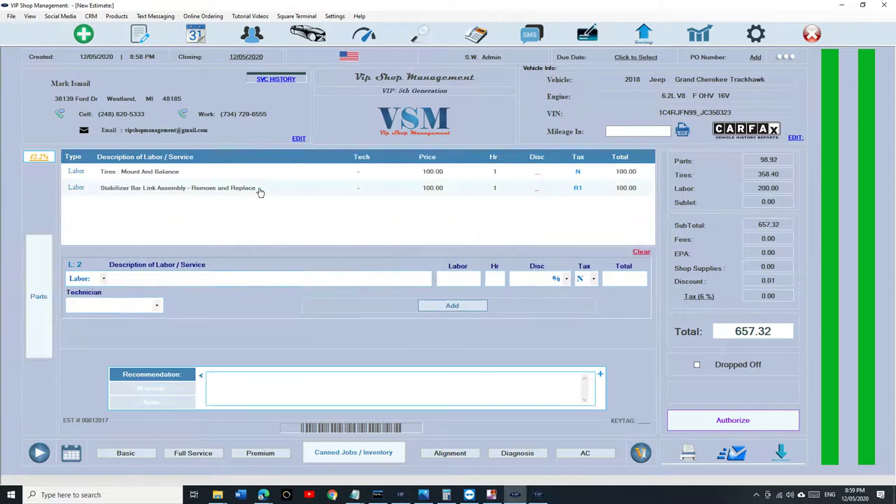
{"action": "left_click", "coordinate": [39, 297]}
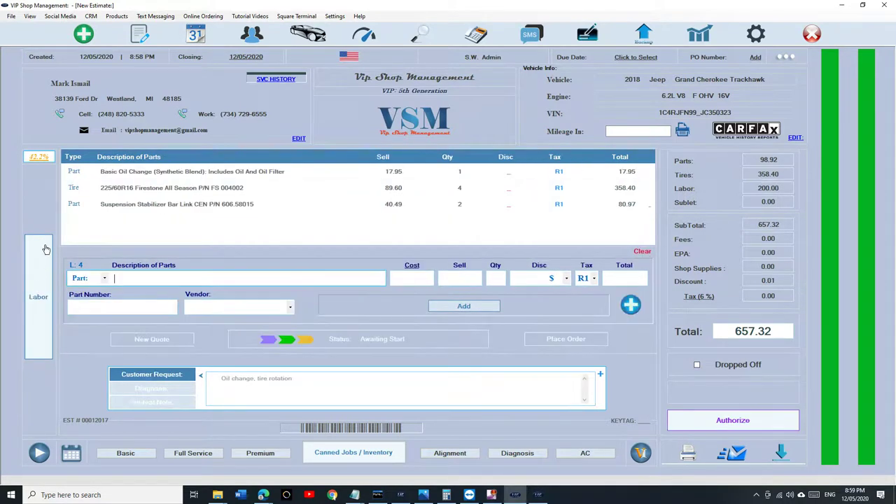
{"action": "left_click", "coordinate": [40, 159]}
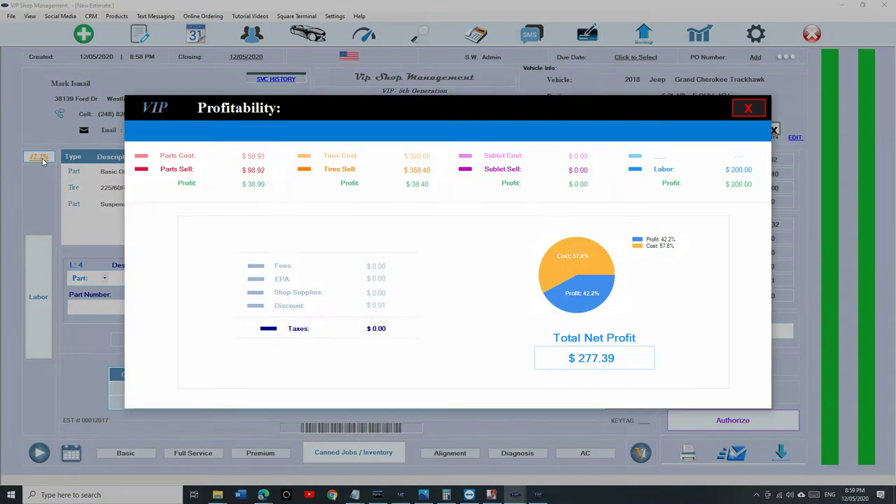
{"action": "left_click", "coordinate": [748, 109]}
{"action": "left_click", "coordinate": [39, 297]}
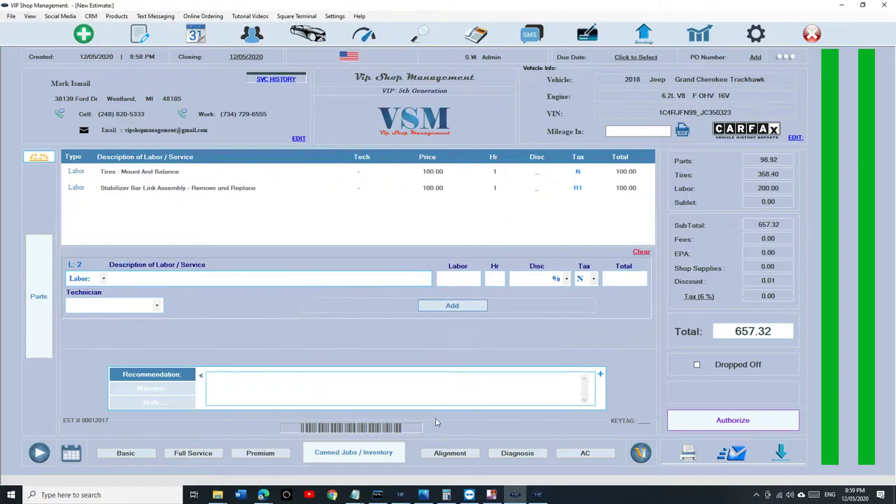
Step: Add AC Recharge + Dye Injection, Diagnosis Fee and Wheel Alignment labor, pricing the alignment at 150.00
{"action": "left_click", "coordinate": [585, 455]}
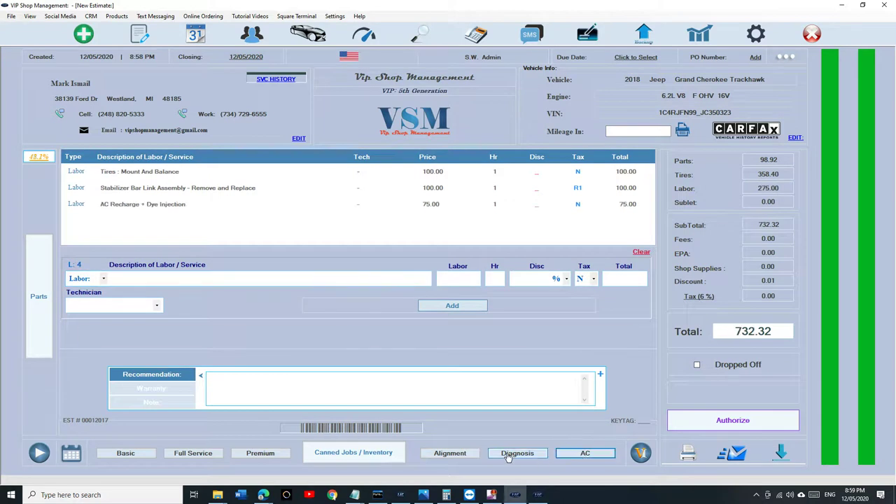
{"action": "left_click", "coordinate": [508, 456]}
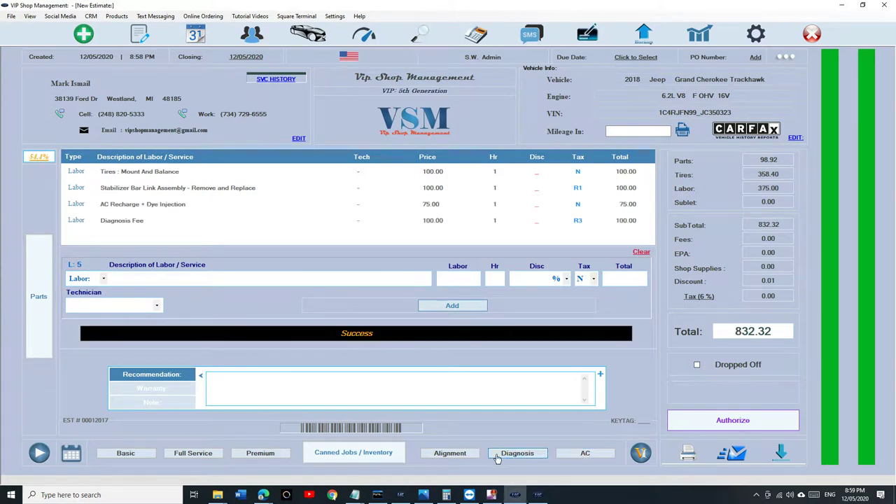
{"action": "left_click", "coordinate": [461, 456]}
{"action": "left_click", "coordinate": [343, 236]}
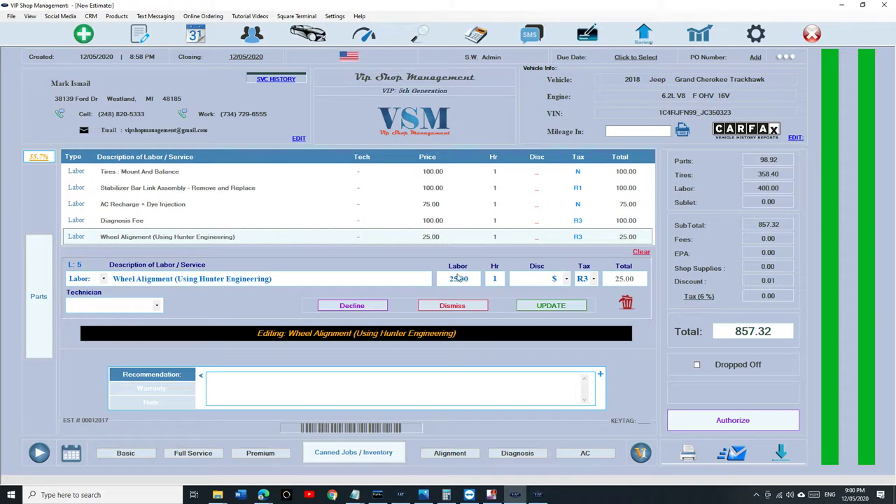
{"action": "type", "text": "150"}
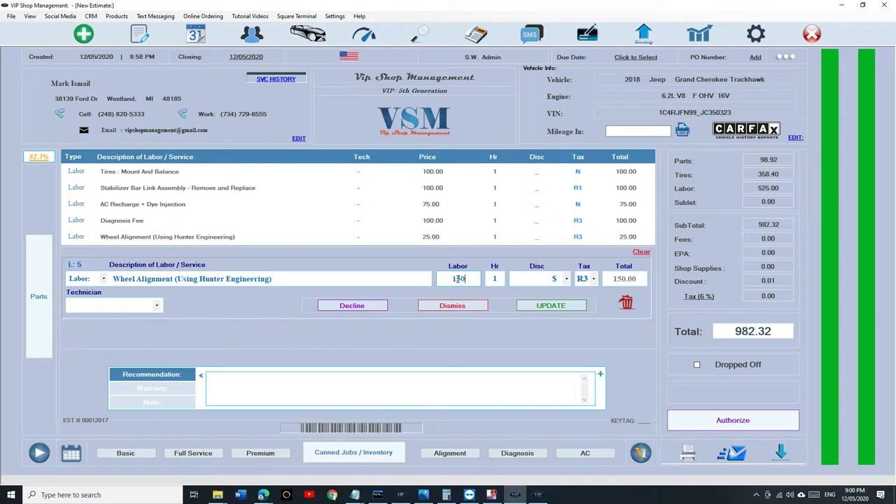
{"action": "left_click", "coordinate": [551, 305]}
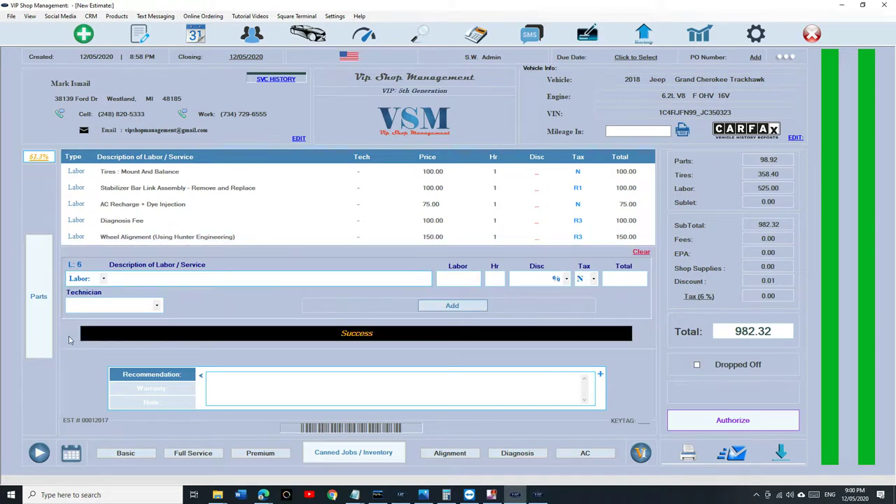
Step: Review the estimate's profitability summary again from the parts list
{"action": "left_click", "coordinate": [42, 343]}
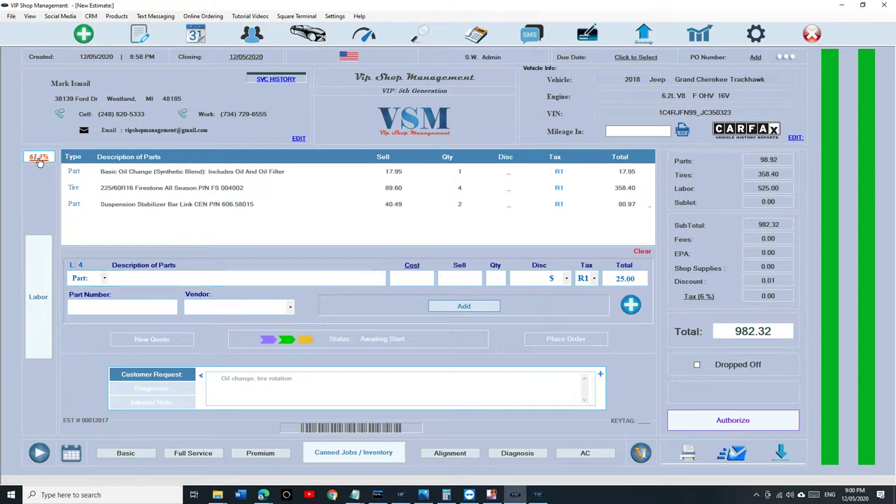
{"action": "left_click", "coordinate": [39, 158]}
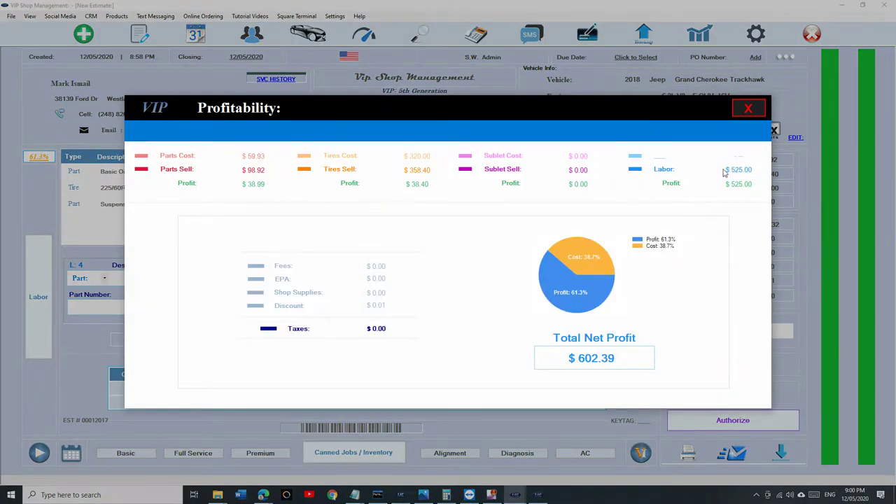
{"action": "left_click", "coordinate": [749, 110]}
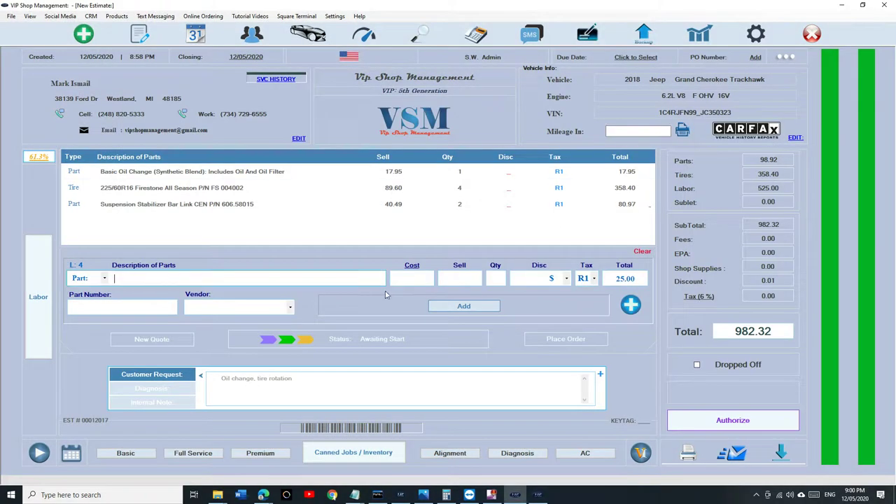
{"action": "left_click", "coordinate": [42, 303]}
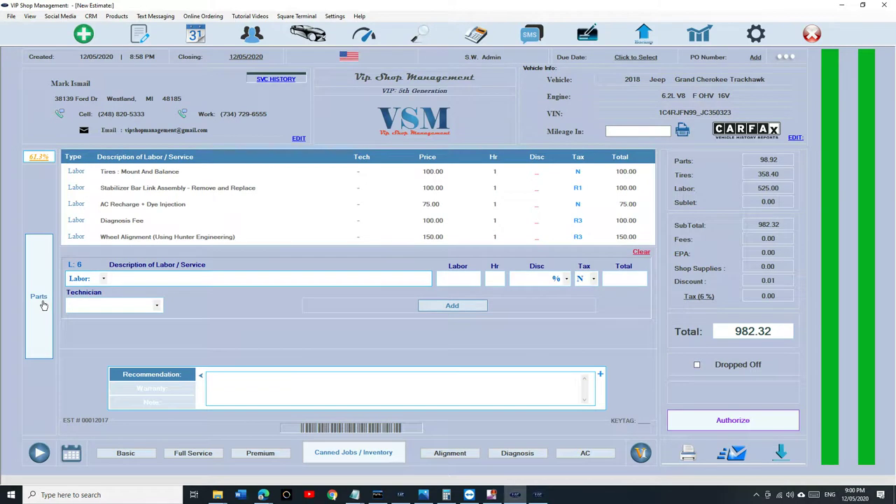
Step: Change the Stabilizer Bar Link labor to 2.3 hours, bringing the estimate total to 1112.32
{"action": "left_click", "coordinate": [357, 188]}
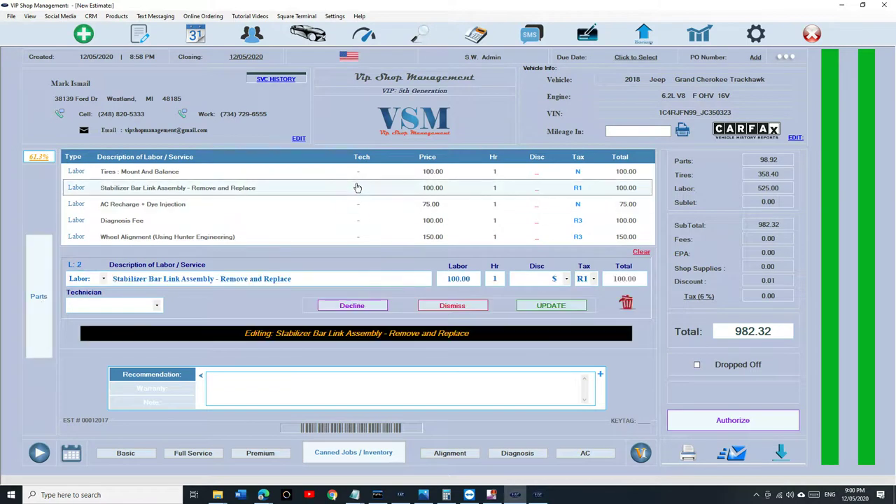
{"action": "left_click", "coordinate": [495, 279]}
{"action": "type", "text": "2.3"}
{"action": "left_click", "coordinate": [549, 307]}
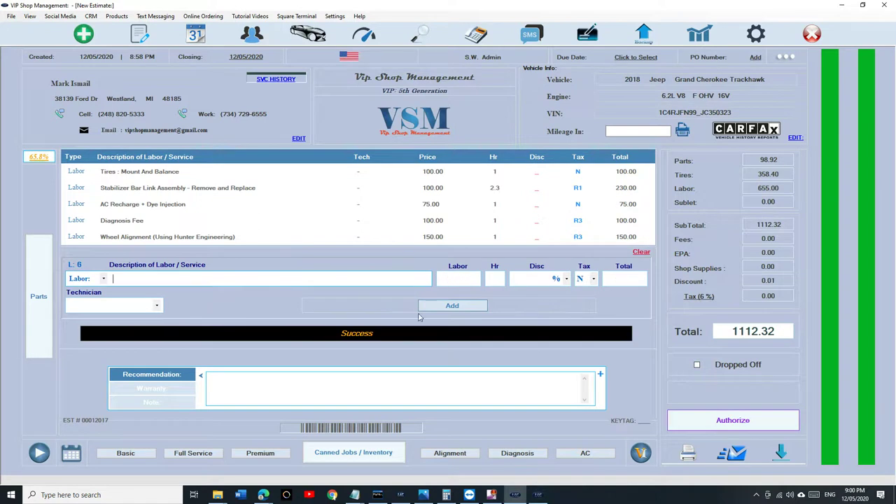
{"action": "left_click", "coordinate": [38, 312]}
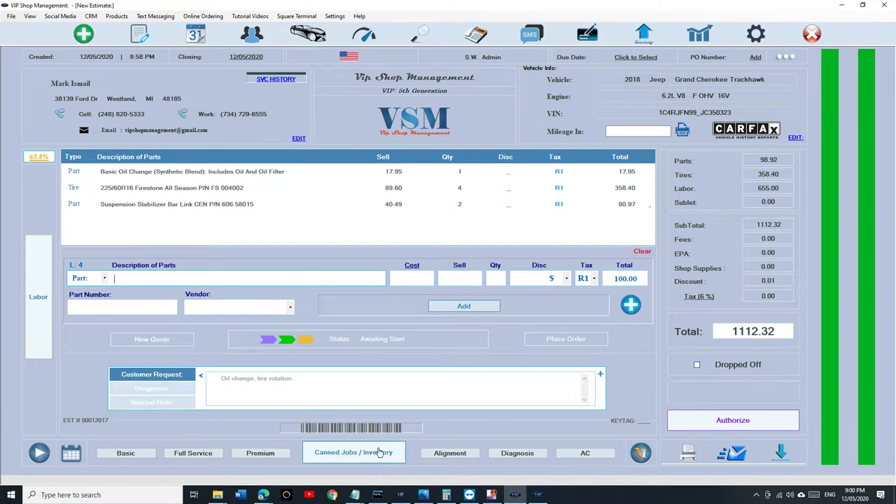
Step: Authorize the $1112.32 estimate as an invoice and record a full cash payment
{"action": "left_click", "coordinate": [712, 422]}
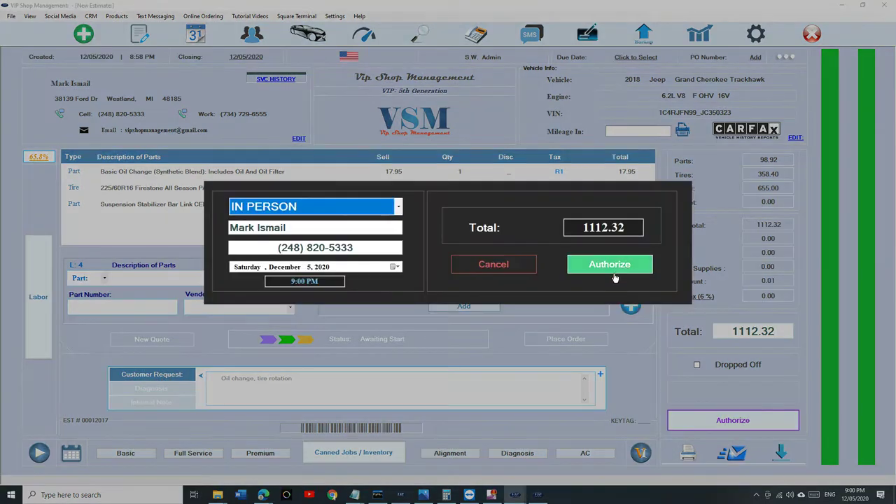
{"action": "left_click", "coordinate": [613, 270]}
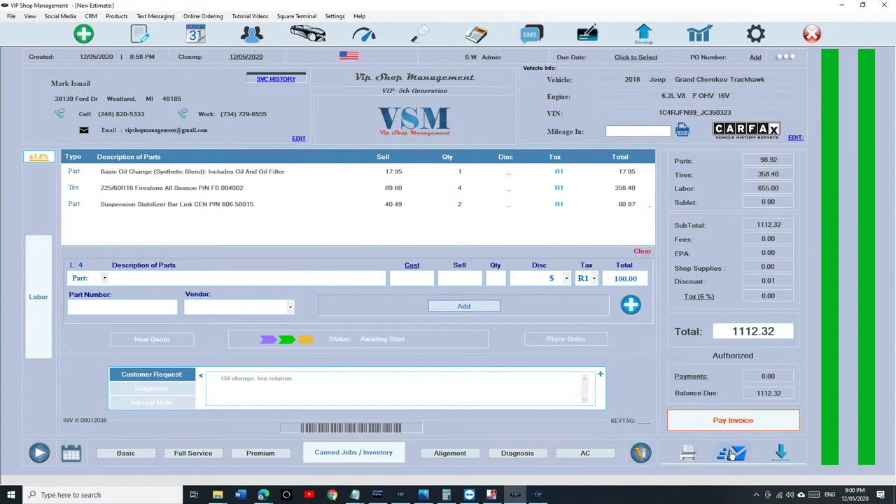
{"action": "left_click", "coordinate": [726, 426]}
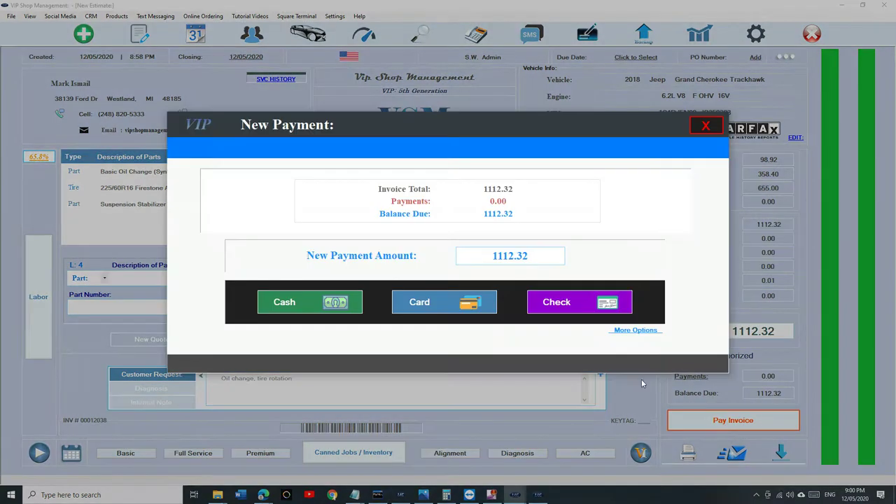
{"action": "left_click", "coordinate": [318, 310]}
{"action": "left_click", "coordinate": [517, 313]}
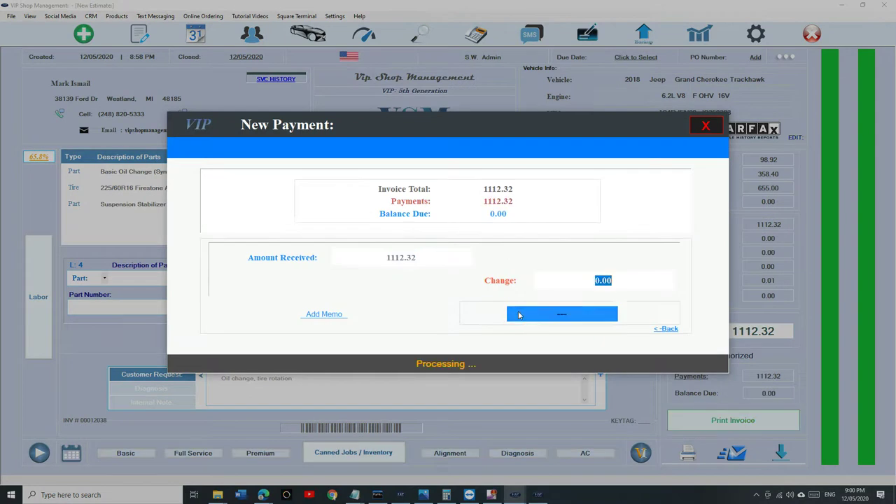
Step: Email the paid Jeep Grand Cherokee Trackhawk invoice to the customer with its PDF attached
{"action": "left_click", "coordinate": [705, 126]}
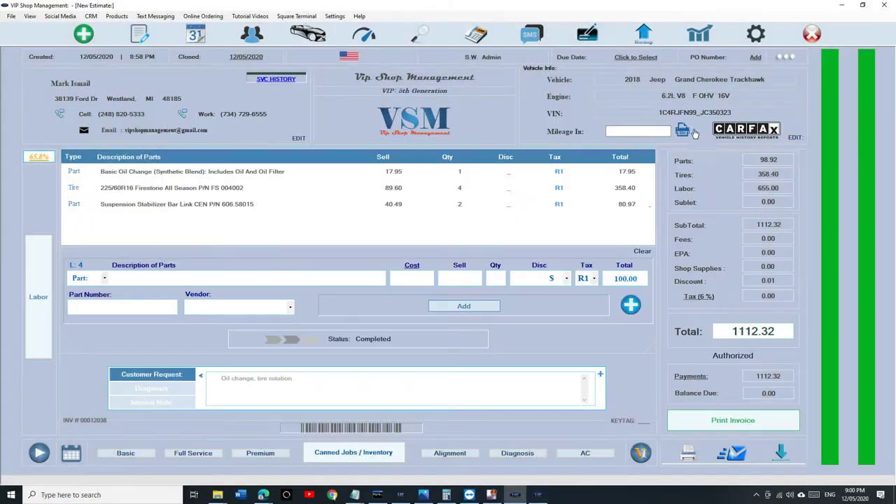
{"action": "left_click", "coordinate": [737, 457]}
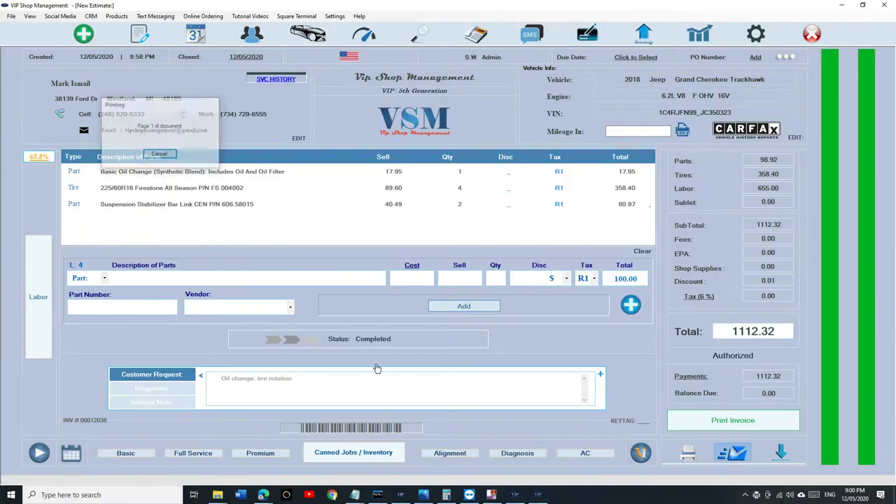
{"action": "scroll", "coordinate": [438, 273], "scroll_direction": "down", "scroll_amount": 5}
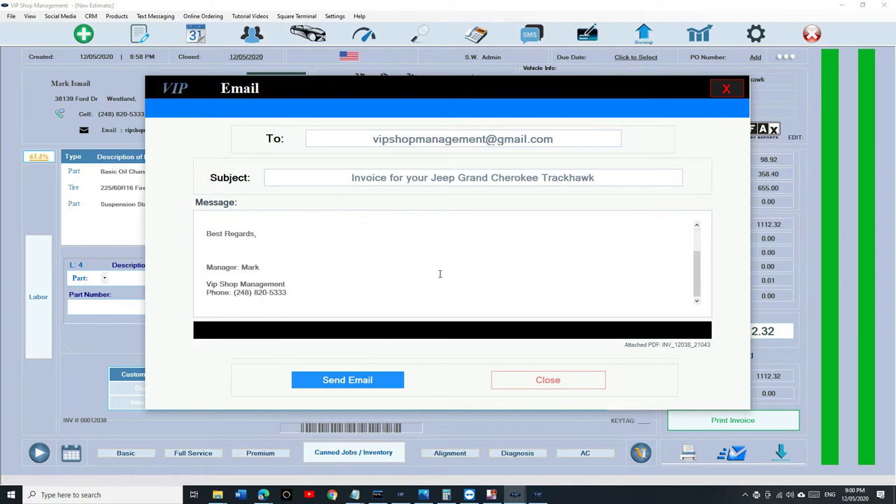
{"action": "left_click", "coordinate": [386, 384]}
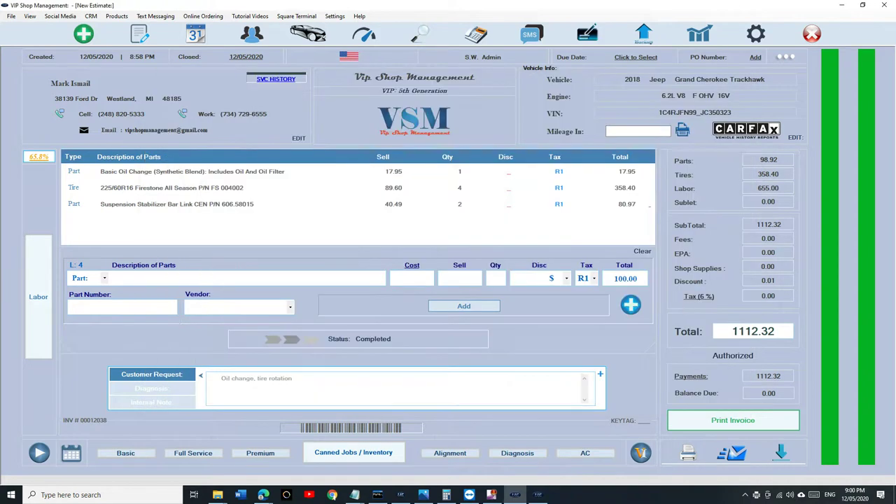
{"action": "key", "text": "alt+Tab"}
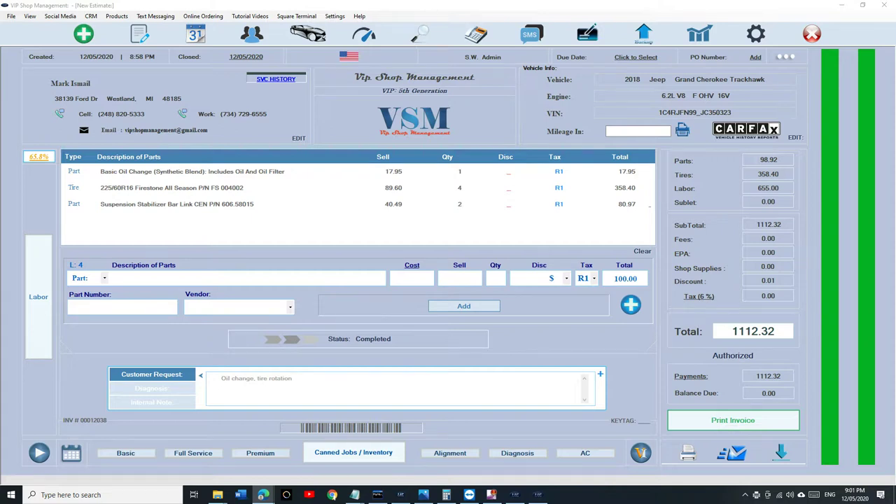
Step: Review the invoice PDF attachment in Gmail, then close Chrome and start a blank new estimate
{"action": "key", "text": "alt+Tab"}
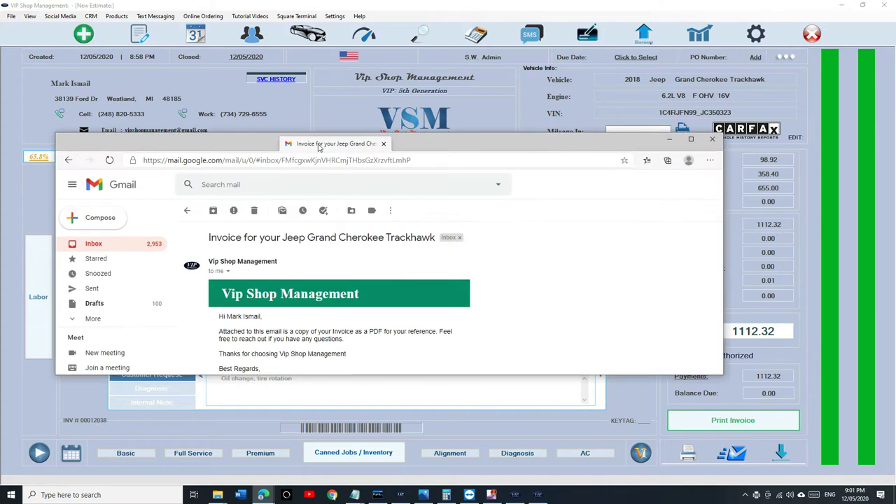
{"action": "mouse_move", "coordinate": [215, 349]}
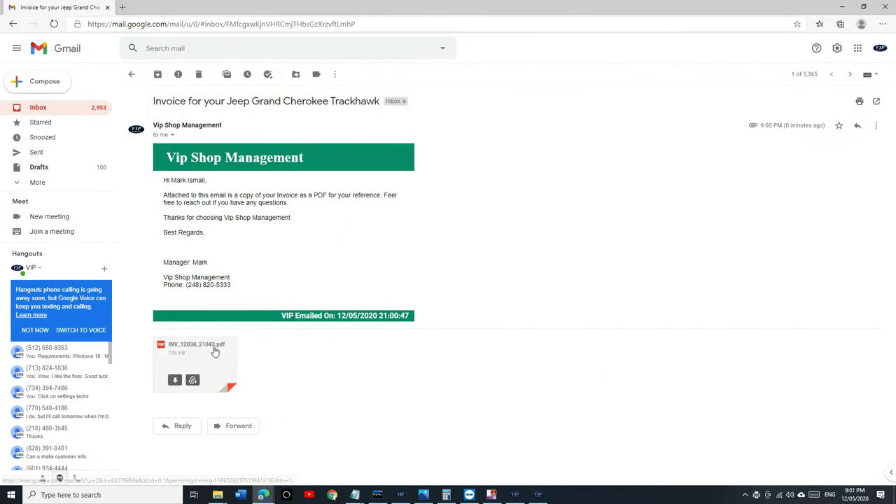
{"action": "left_click", "coordinate": [214, 350]}
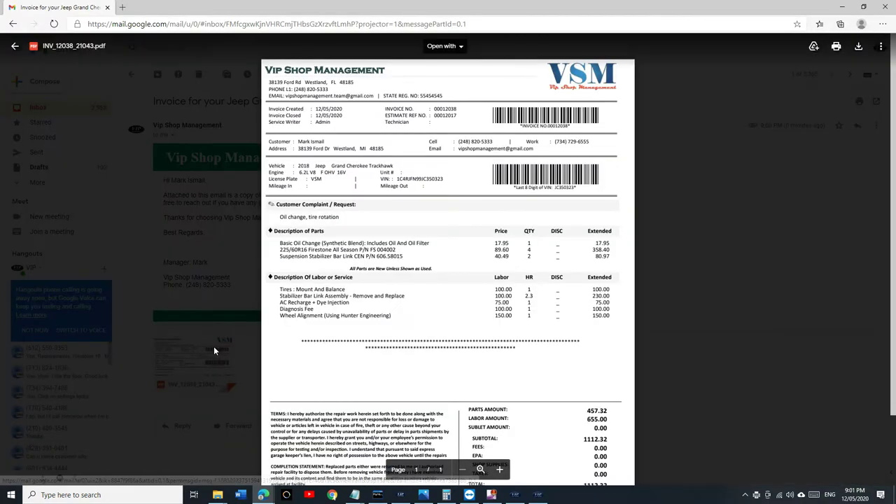
{"action": "scroll", "coordinate": [213, 346], "scroll_direction": "down", "scroll_amount": 2}
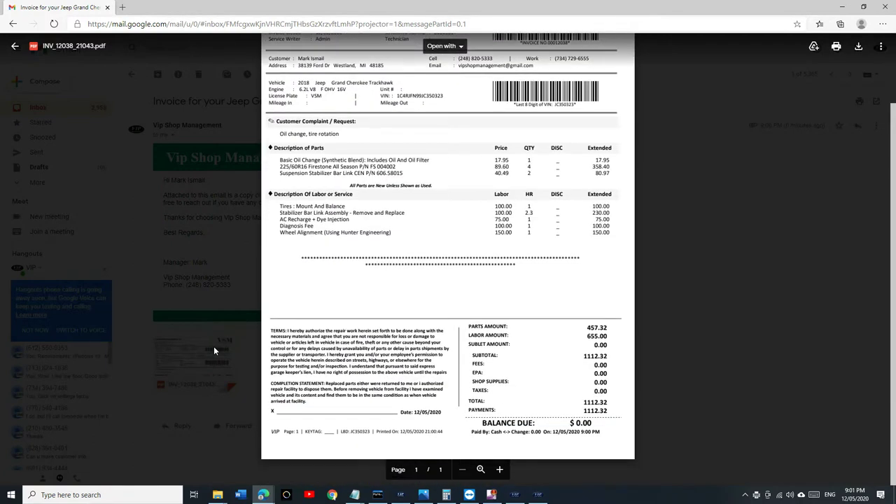
{"action": "scroll", "coordinate": [214, 345], "scroll_direction": "up", "scroll_amount": 2}
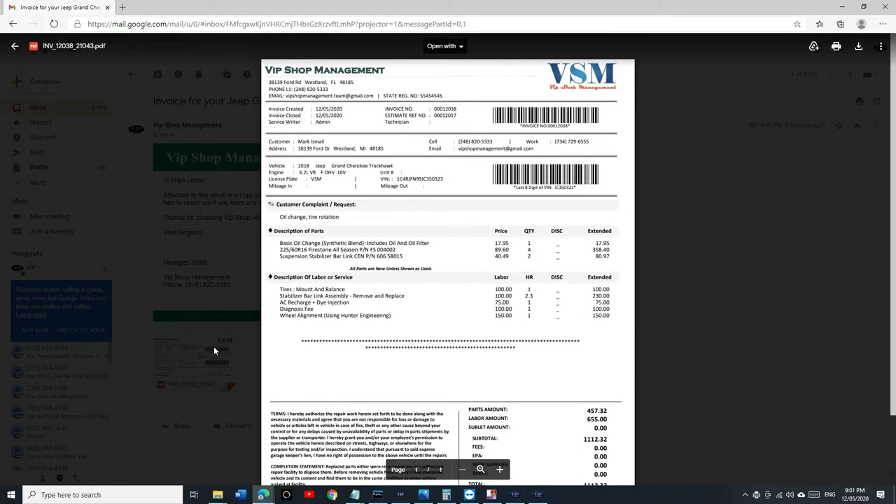
{"action": "scroll", "coordinate": [213, 346], "scroll_direction": "down", "scroll_amount": 2}
{"action": "scroll", "coordinate": [214, 346], "scroll_direction": "up", "scroll_amount": 2}
{"action": "scroll", "coordinate": [154, 159], "scroll_direction": "down", "scroll_amount": 2}
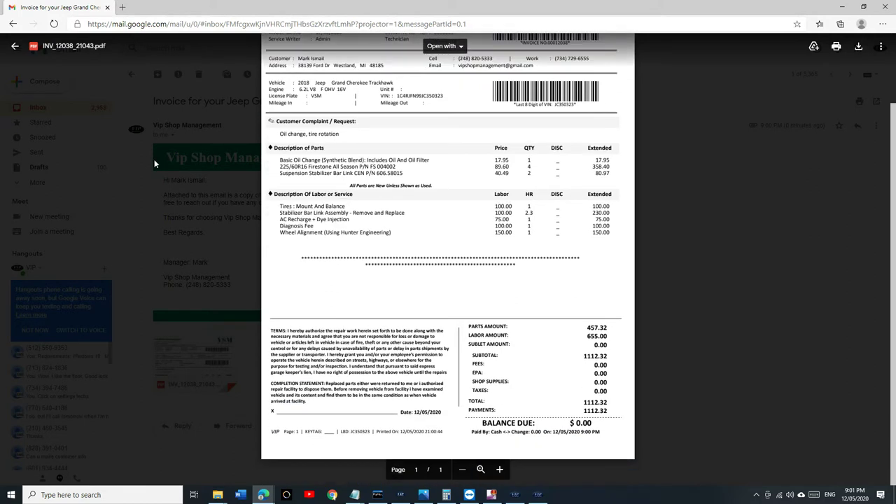
{"action": "scroll", "coordinate": [154, 159], "scroll_direction": "up", "scroll_amount": 2}
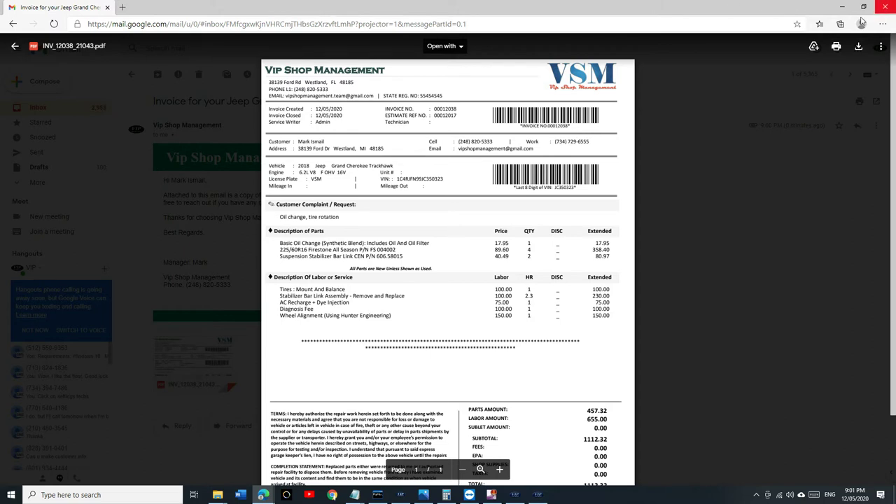
{"action": "left_click", "coordinate": [883, 7]}
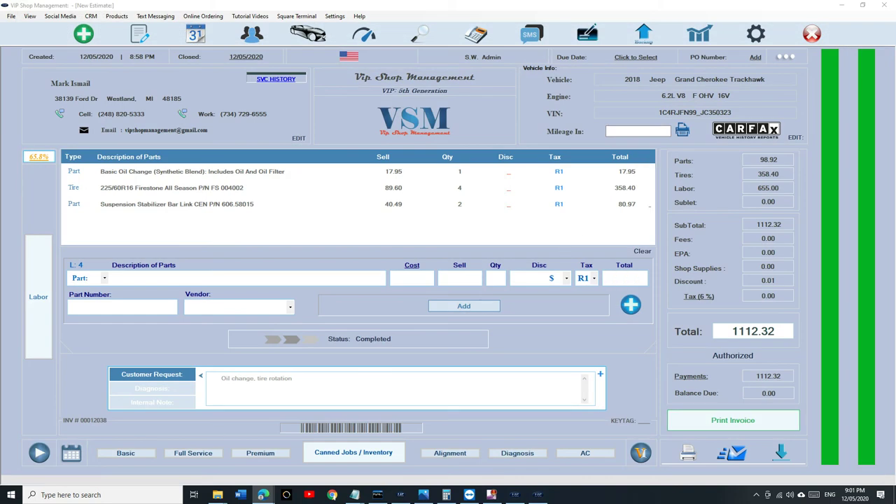
{"action": "left_click", "coordinate": [83, 35]}
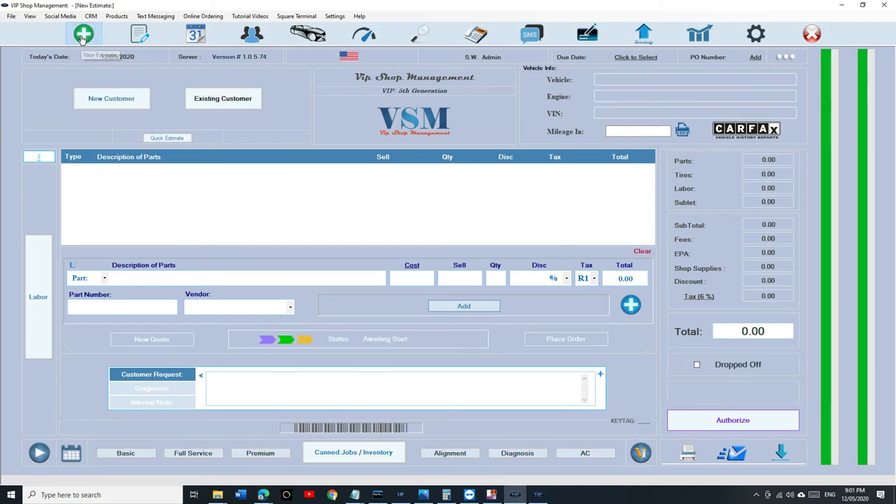